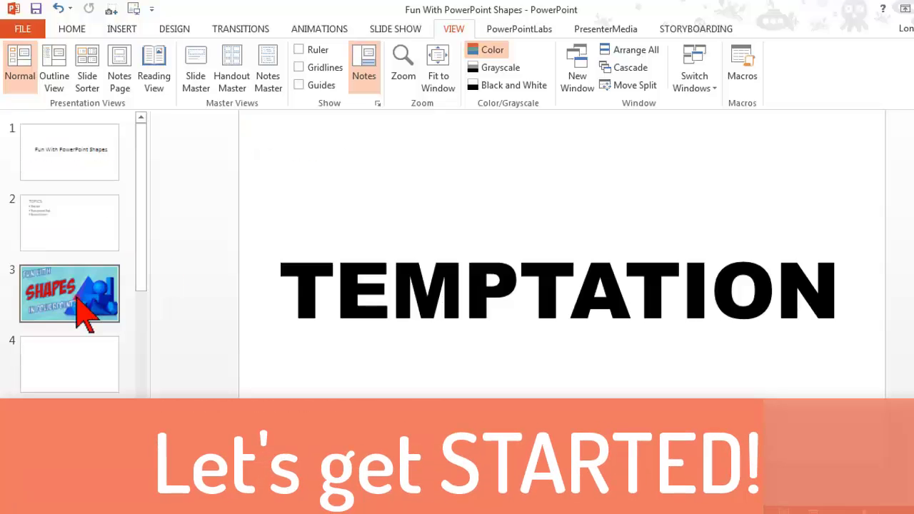
Hide the notes pane, and show the TOPICS slide with its Text Art bullet
left_click(77, 300)
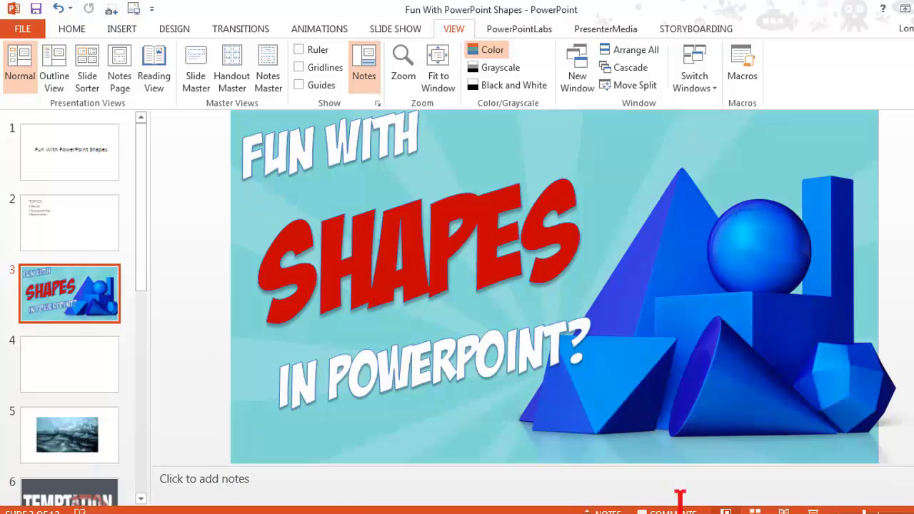
left_click(607, 511)
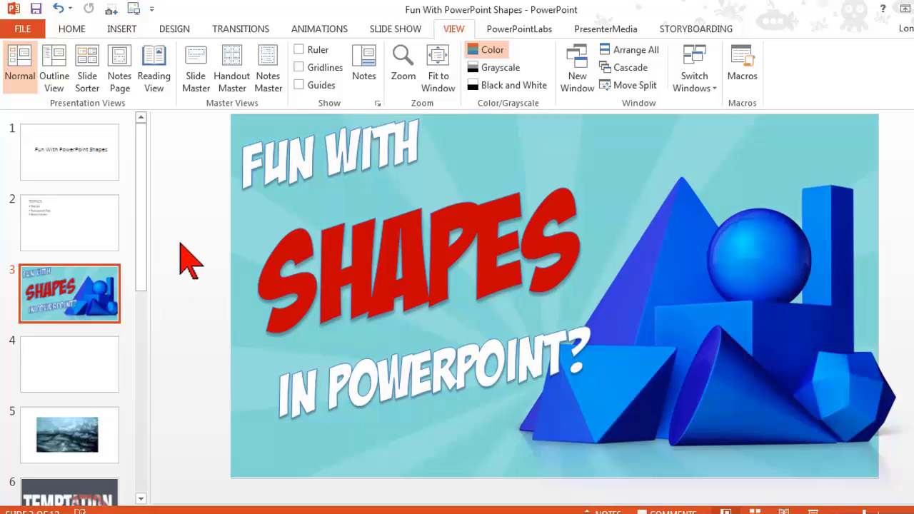
scroll(189, 260, "up", 1)
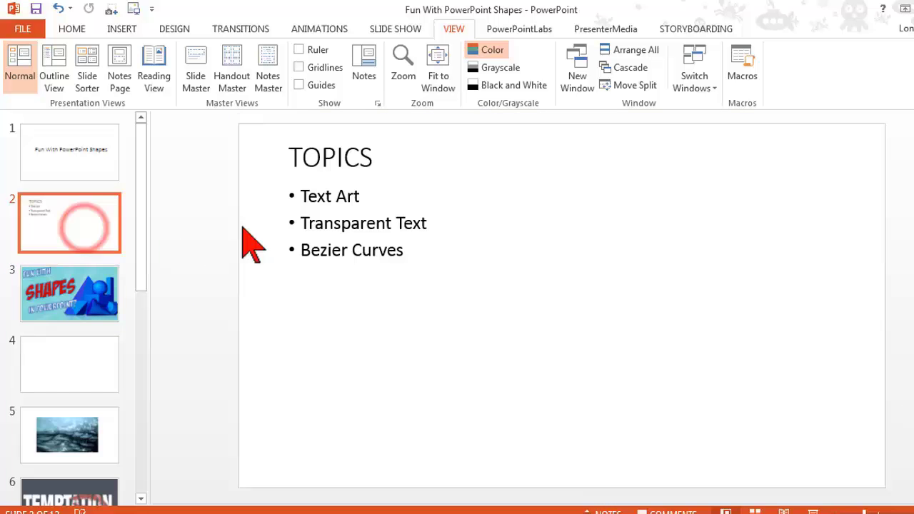
left_click_drag(302, 195, 361, 197)
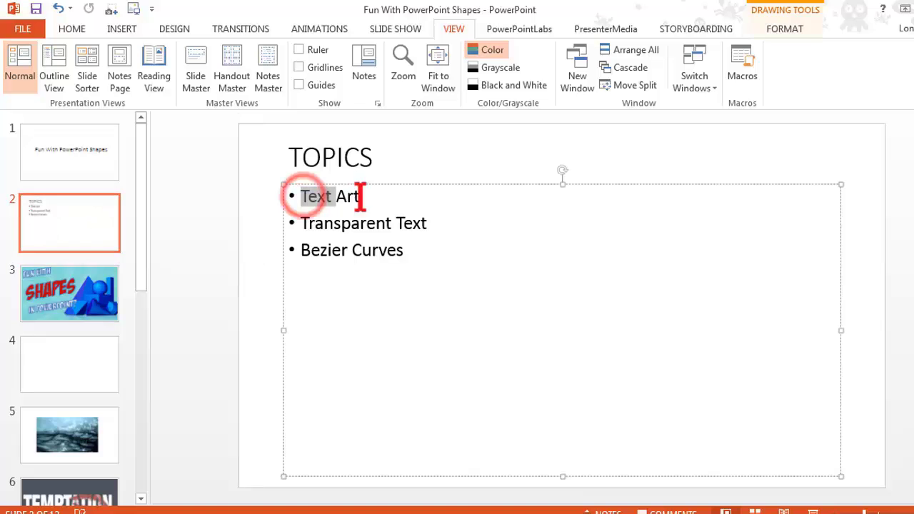
left_click(204, 230)
Add a text box reading "WATER" to the blank slide 4
left_click(97, 360)
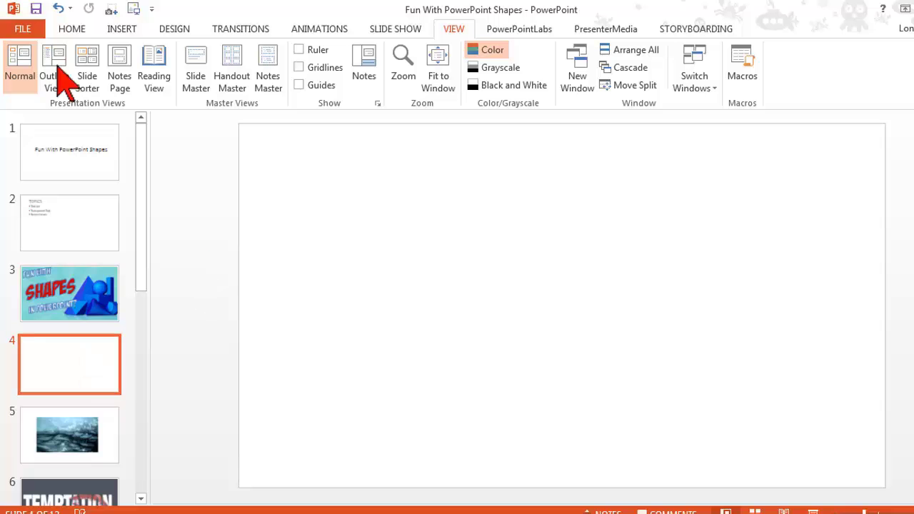
left_click(122, 29)
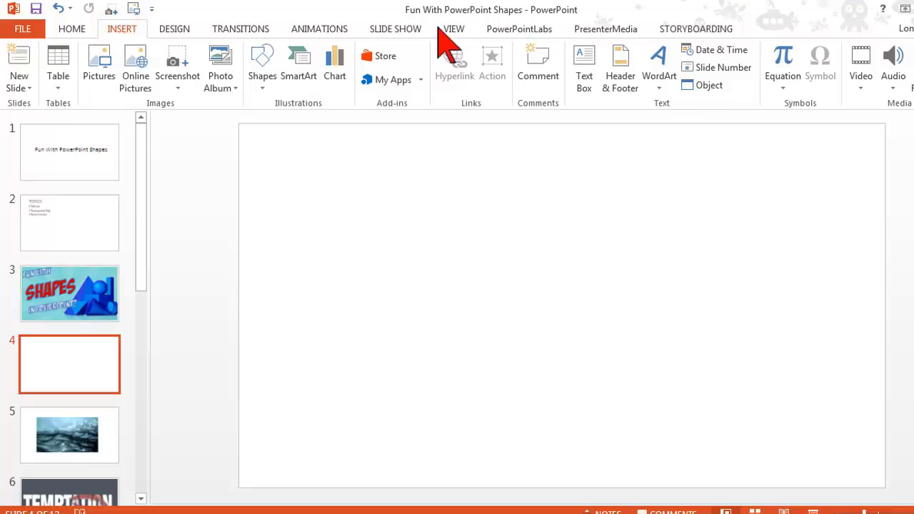
left_click(590, 60)
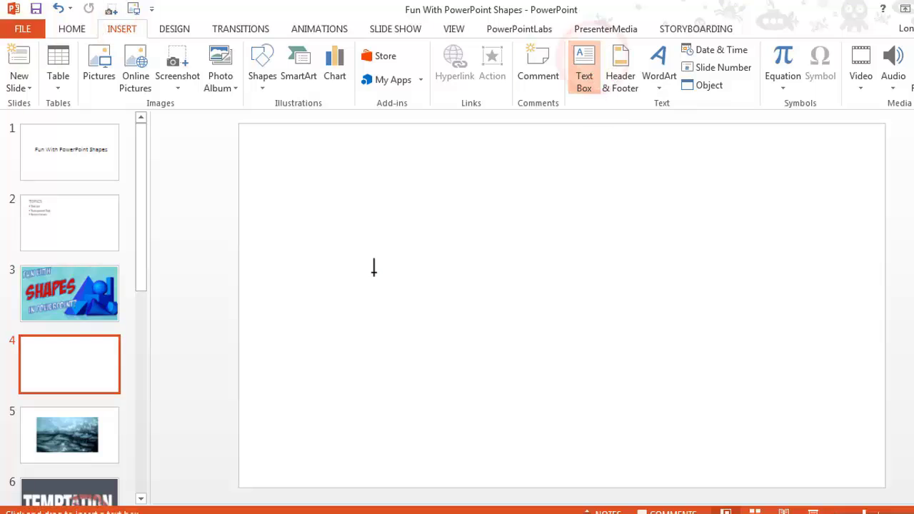
left_click(373, 271)
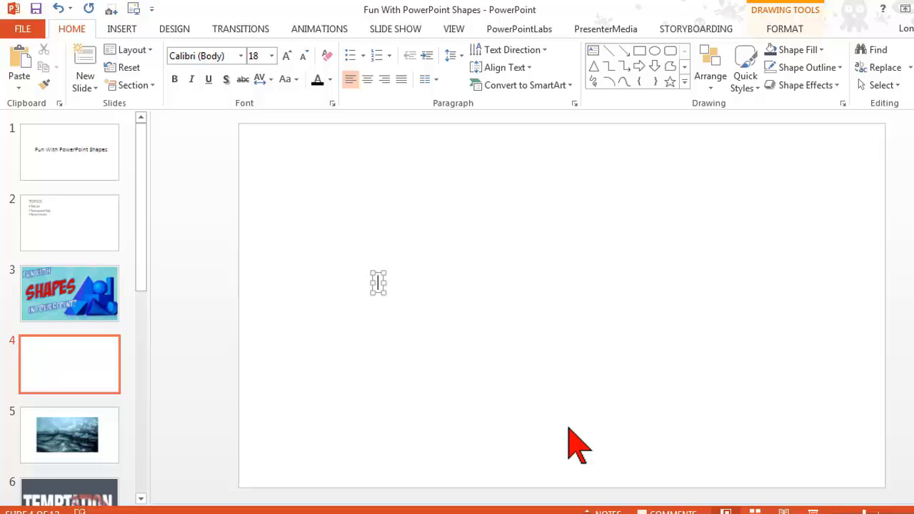
type("WATER")
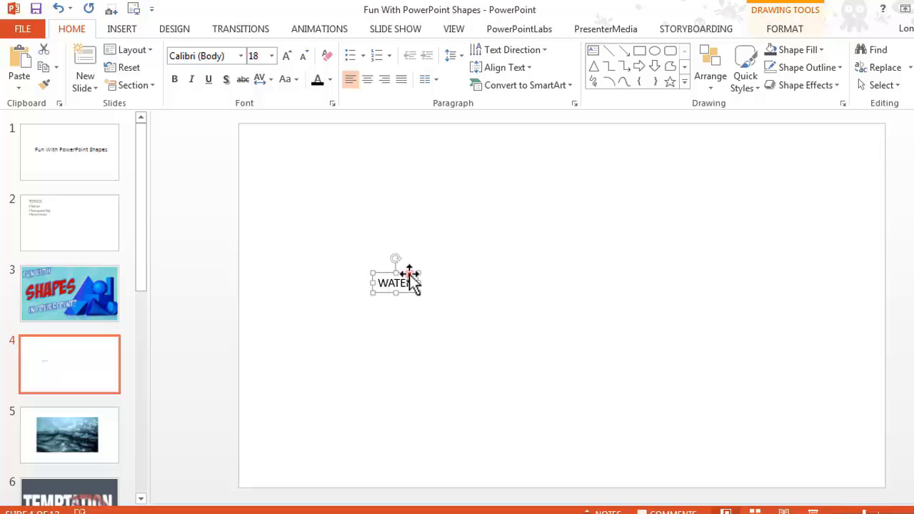
Enlarge the WATER text to size 166 and set its font to Chanson Heavy SF
left_click(409, 274)
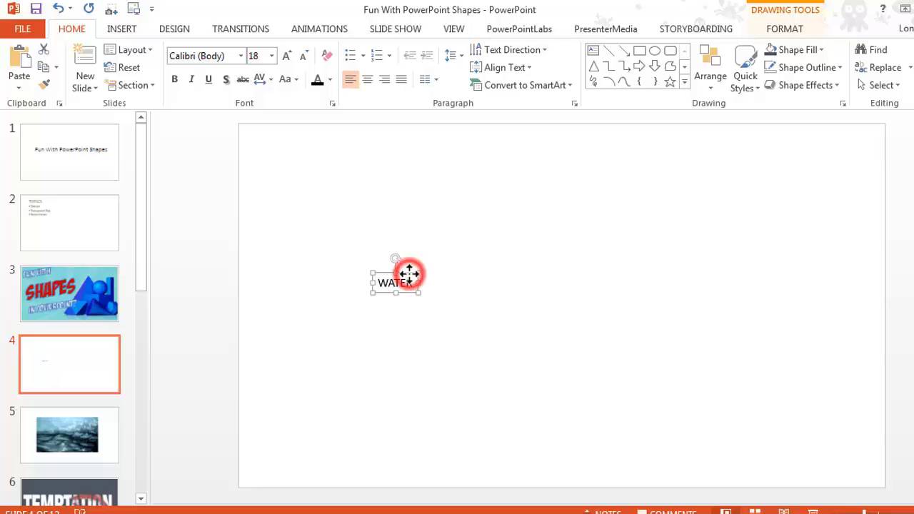
left_click(286, 56)
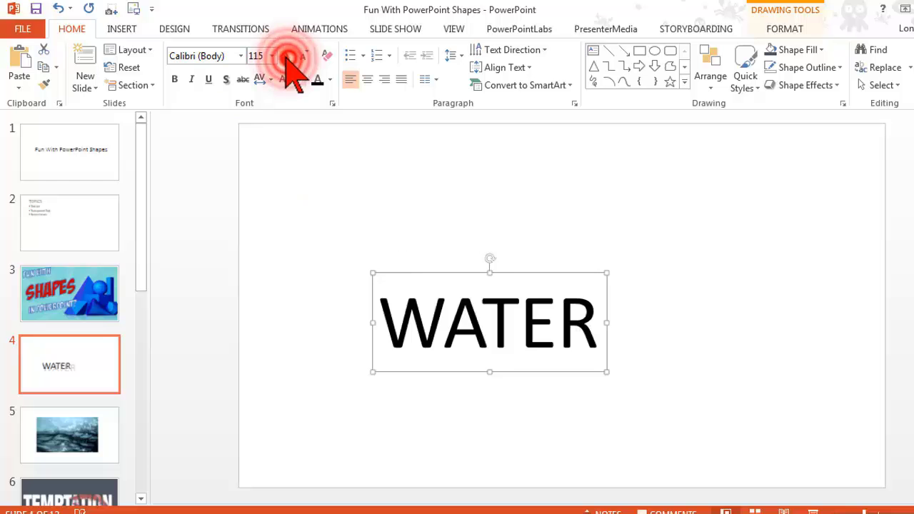
left_click(241, 55)
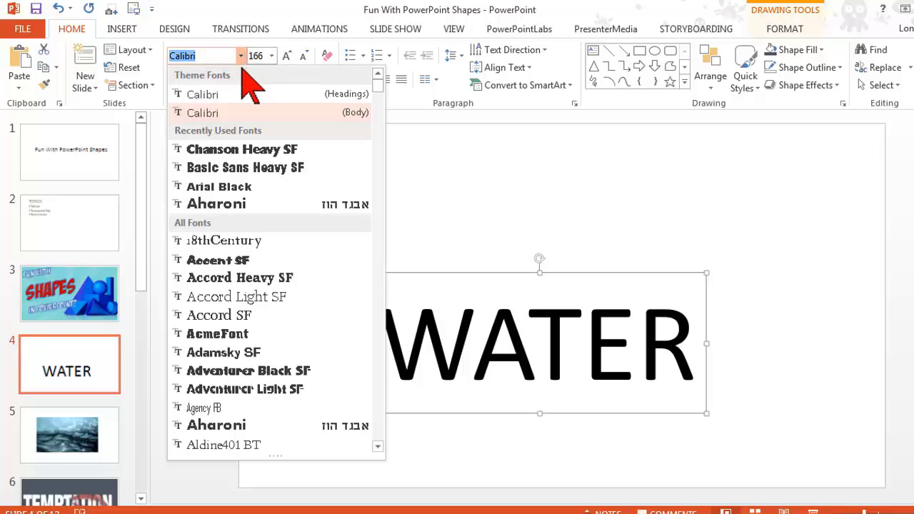
left_click(227, 152)
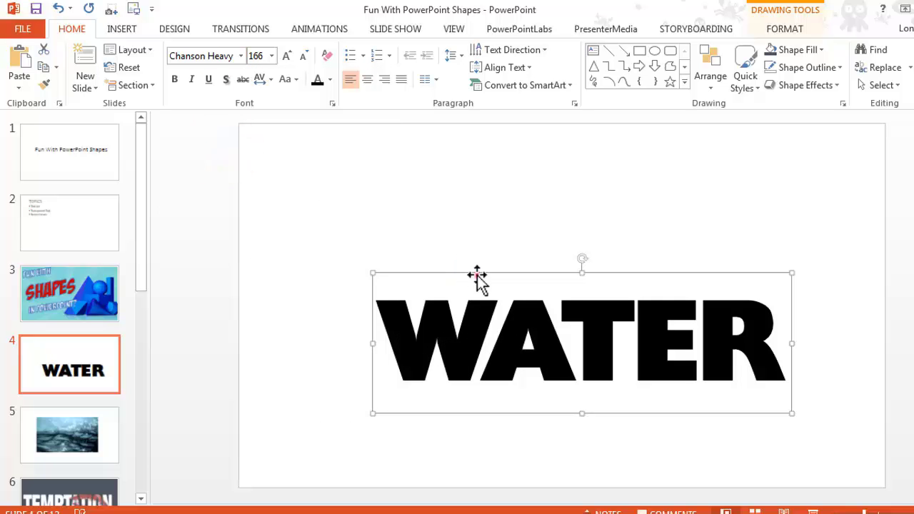
Increase the WATER text's font size to 239 and position it across the middle of the slide
left_click(477, 276)
mouse_move(454, 247)
left_mouse_down()
mouse_move(453, 228)
mouse_move(458, 236)
left_mouse_up()
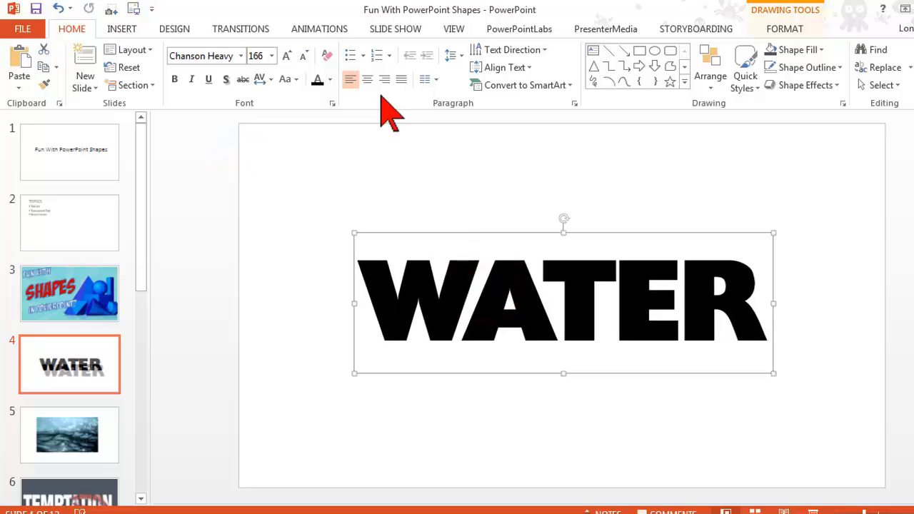
left_click(285, 58)
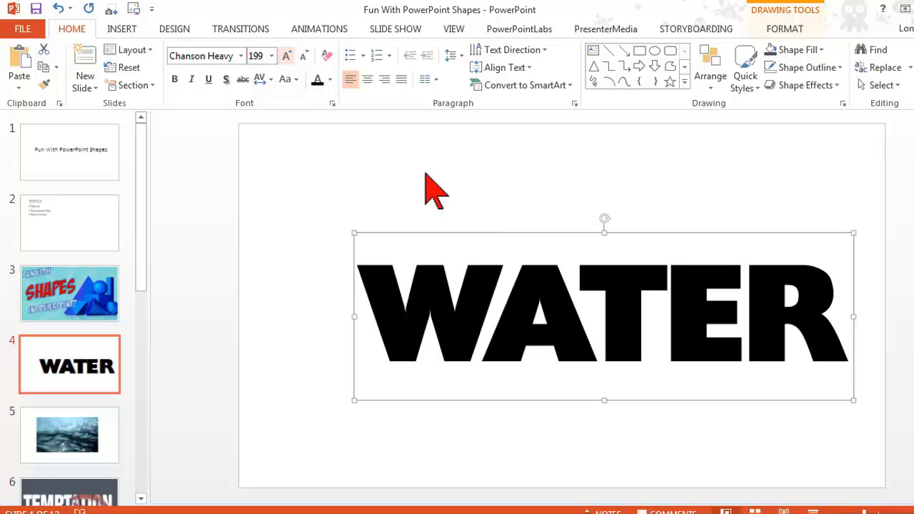
left_click_drag(490, 234, 444, 217)
left_click(287, 57)
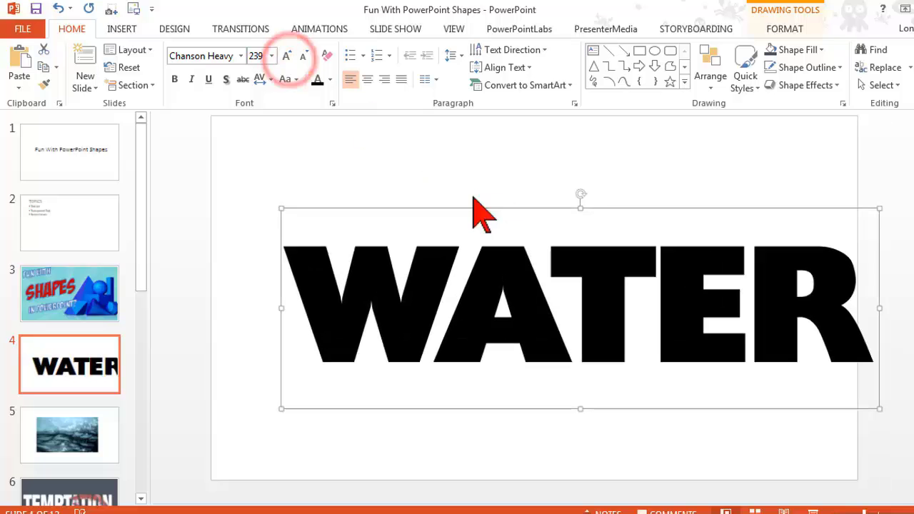
left_click(475, 209)
left_click_drag(474, 205, 433, 190)
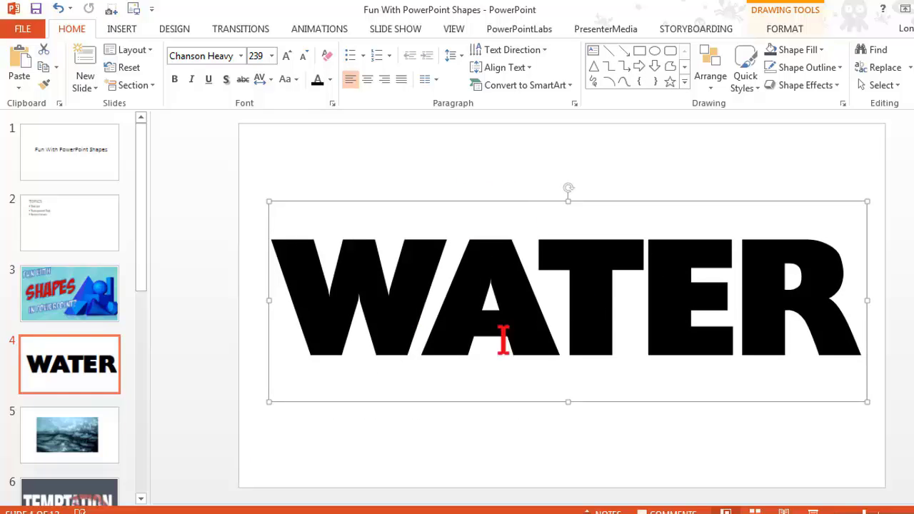
Reposition the water photo on slide 5 so it is horizontally centred in the upper part of the slide
left_click(96, 454)
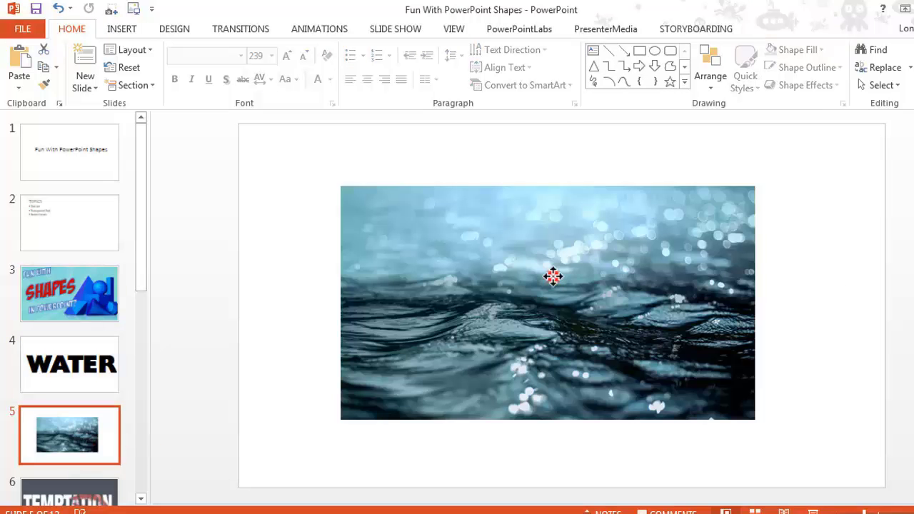
left_click_drag(553, 276, 535, 265)
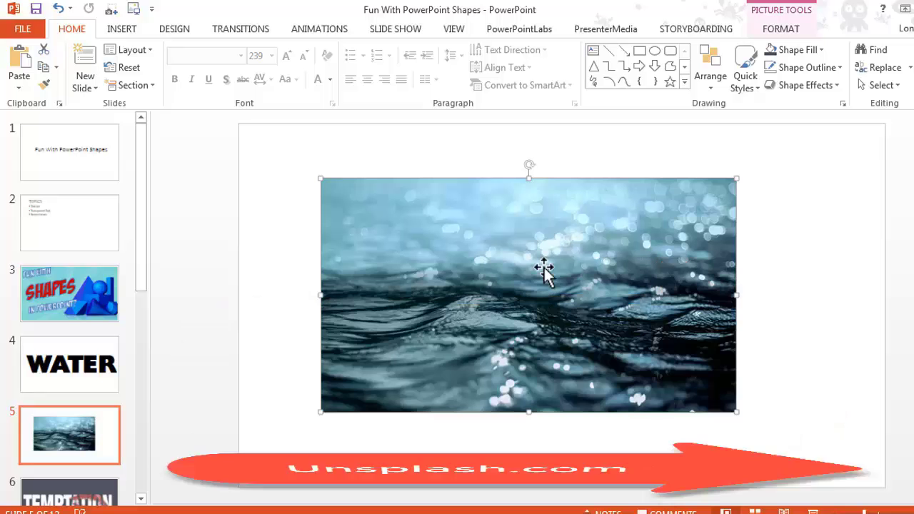
mouse_move(514, 259)
left_mouse_down()
mouse_move(557, 245)
mouse_move(549, 245)
left_mouse_up()
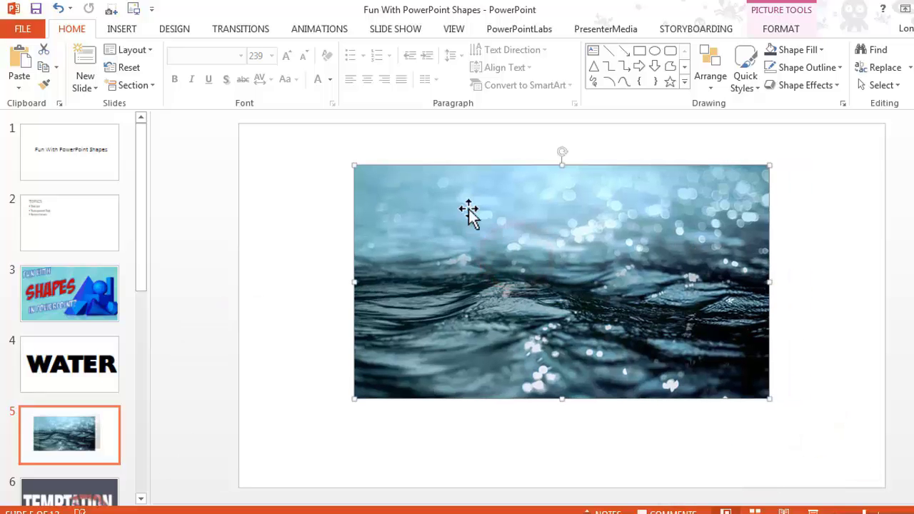
Copy the water photo from slide 5 and paste it onto the WATER slide
right_click(530, 232)
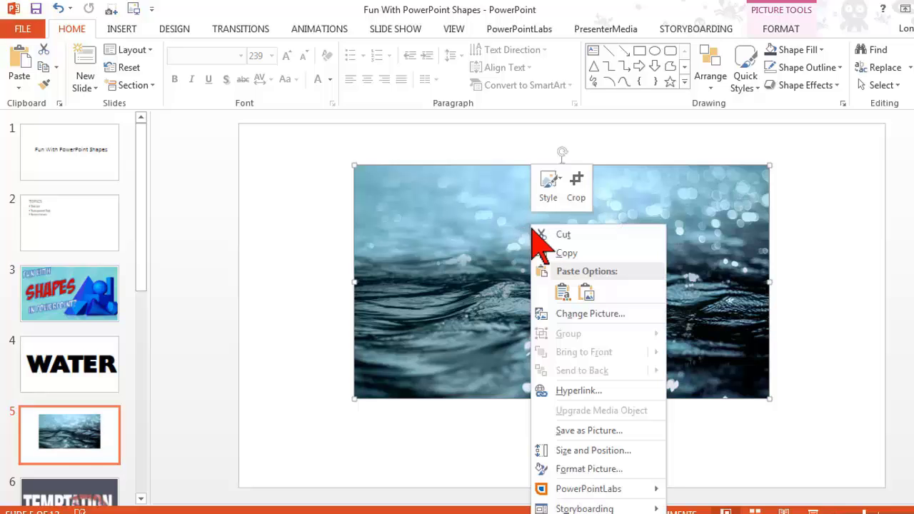
left_click(561, 251)
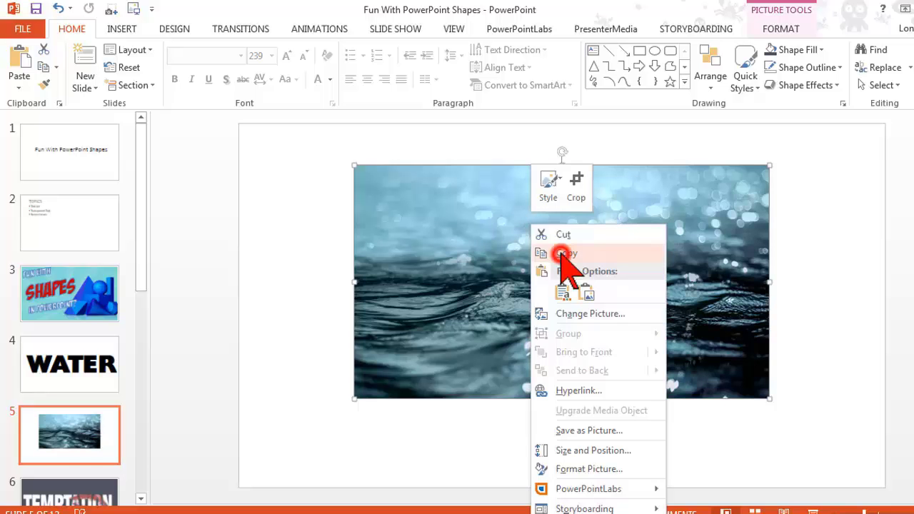
left_click(107, 354)
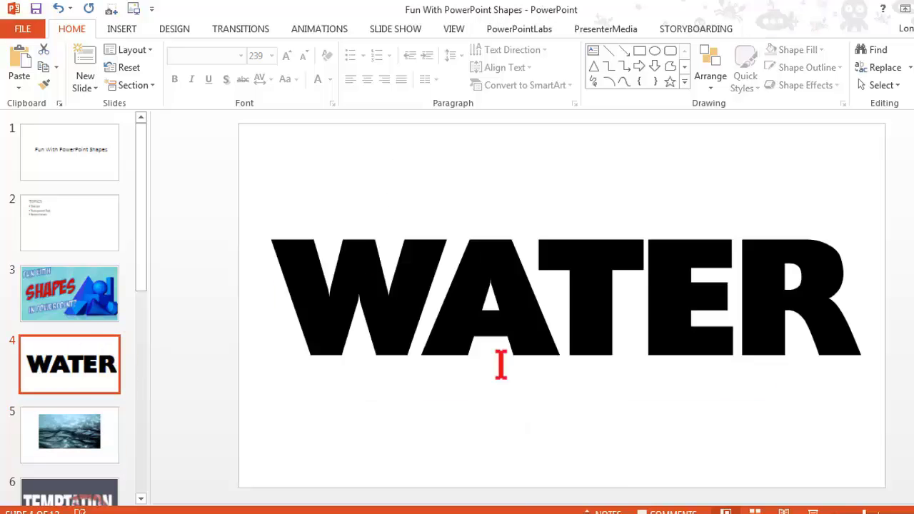
right_click(516, 403)
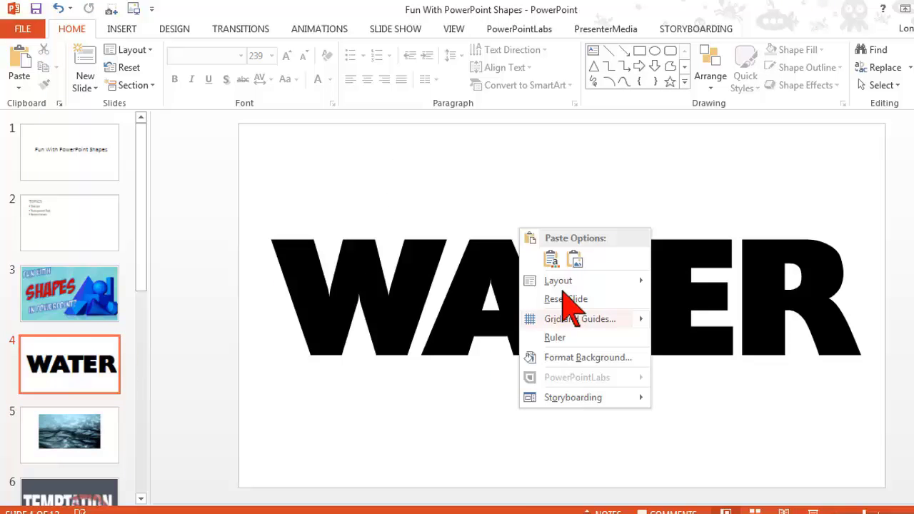
left_click(550, 259)
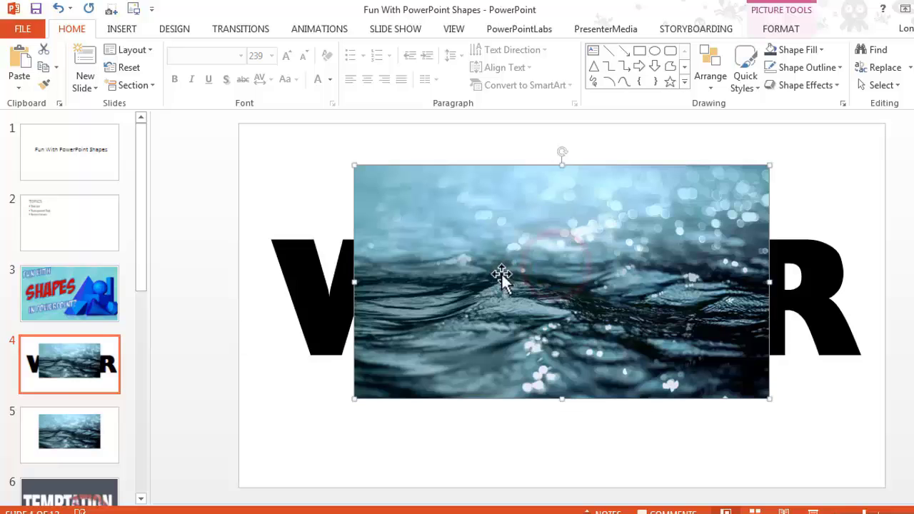
Move and widen the pasted photo to cover the whole word WATER, and send it to the back
left_click_drag(502, 273, 409, 272)
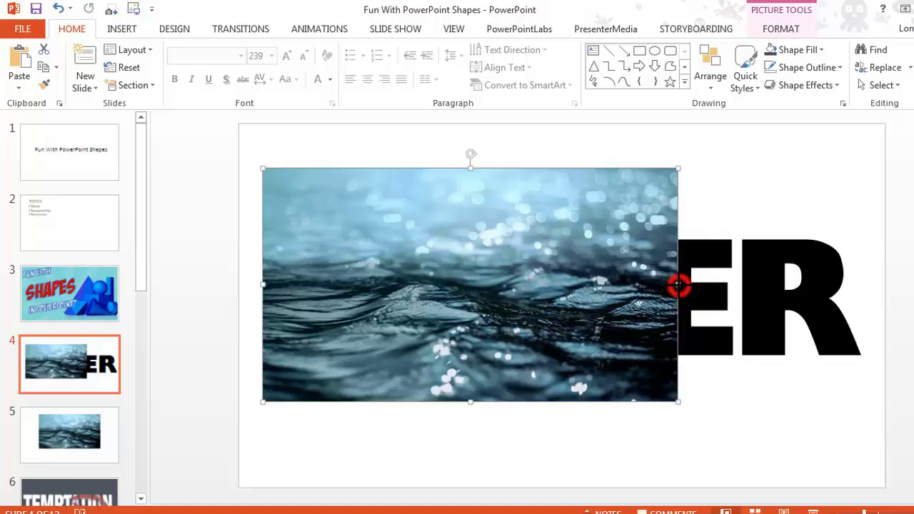
left_click_drag(678, 286, 872, 288)
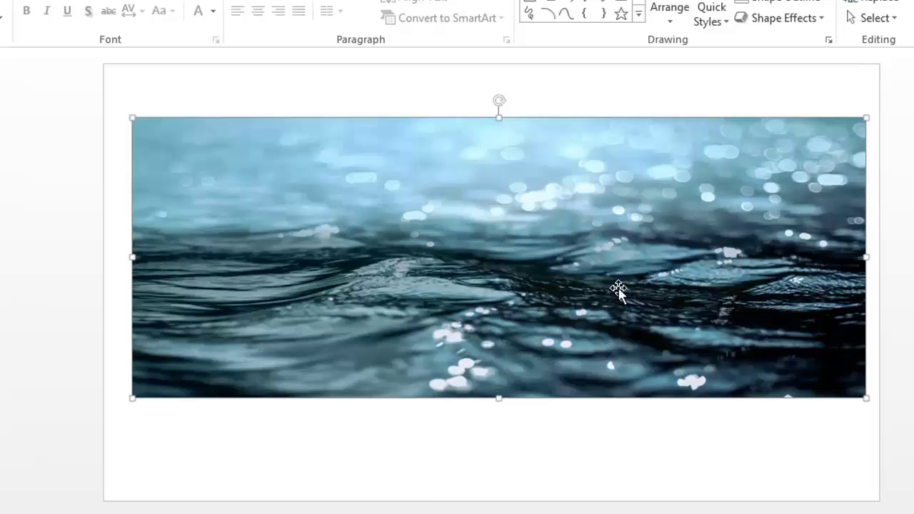
right_click(432, 195)
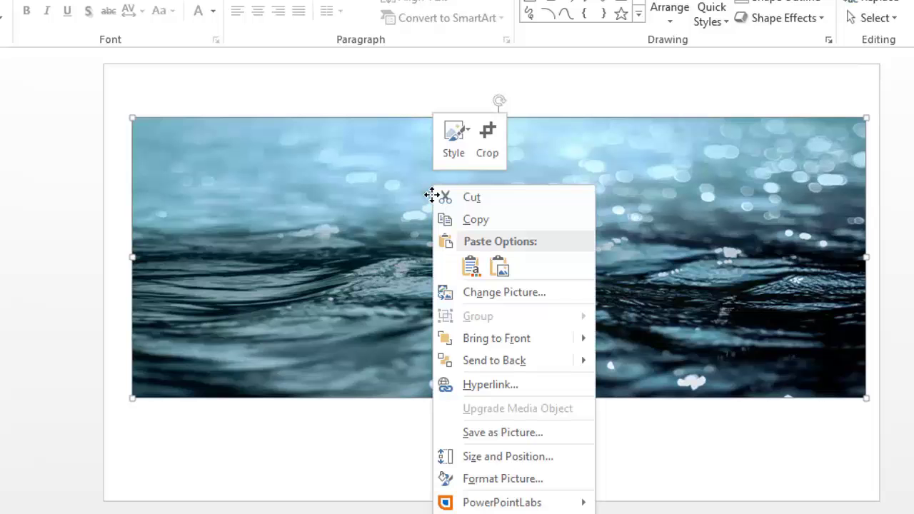
mouse_move(565, 360)
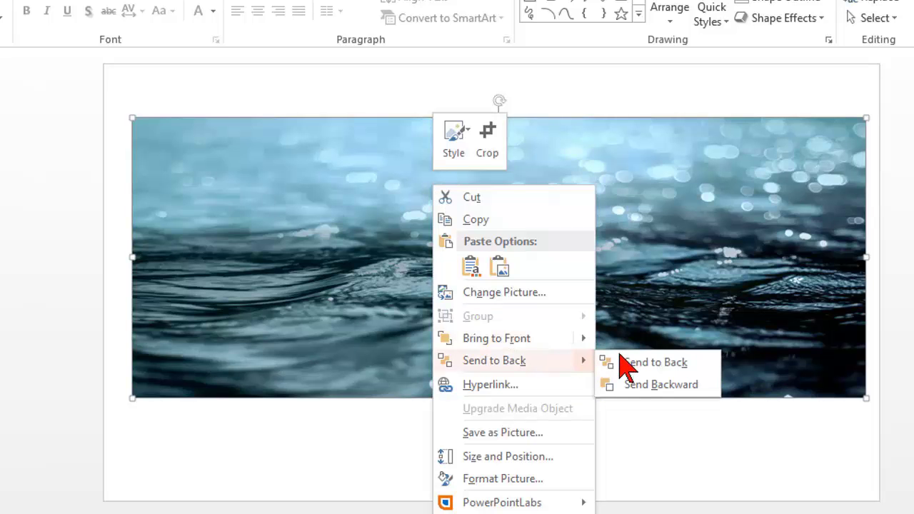
left_click(634, 363)
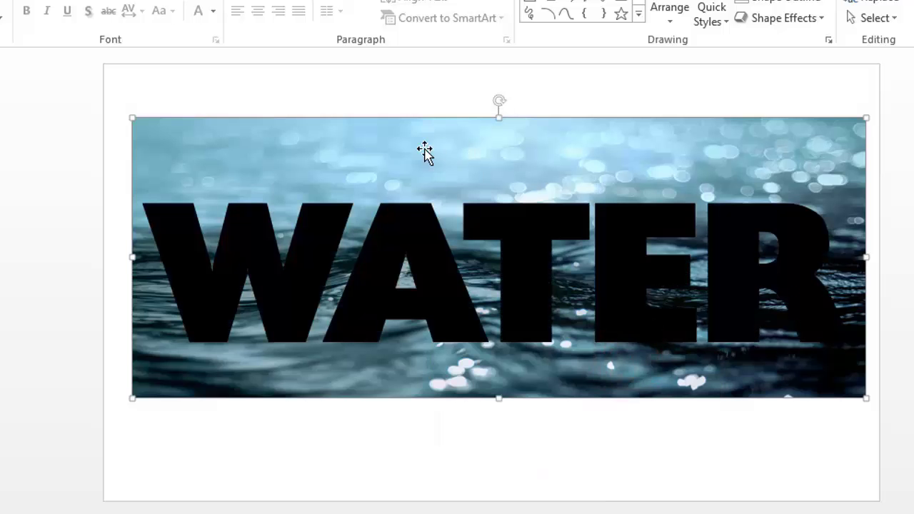
Move the photo vertically behind the text so its darker waves lie behind the WATER letters
left_click_drag(424, 150, 423, 187)
left_click_drag(427, 220, 427, 220)
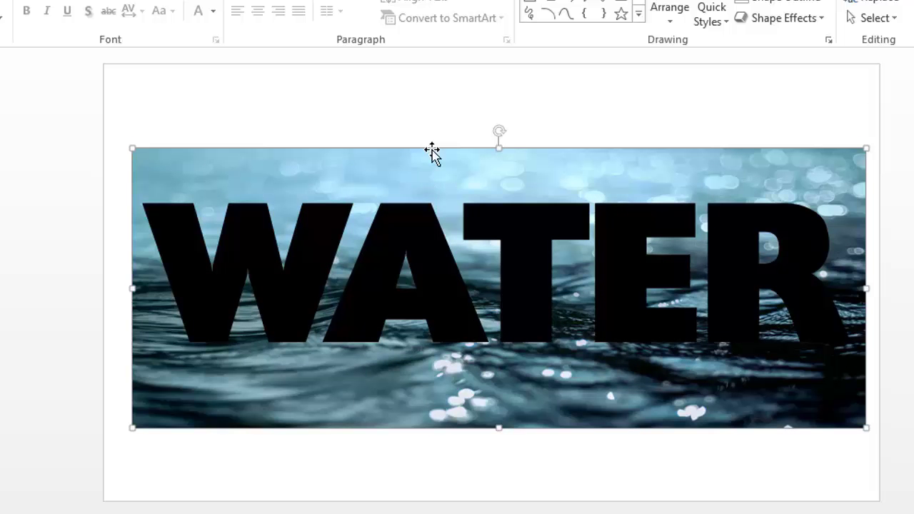
left_click_drag(432, 148, 433, 88)
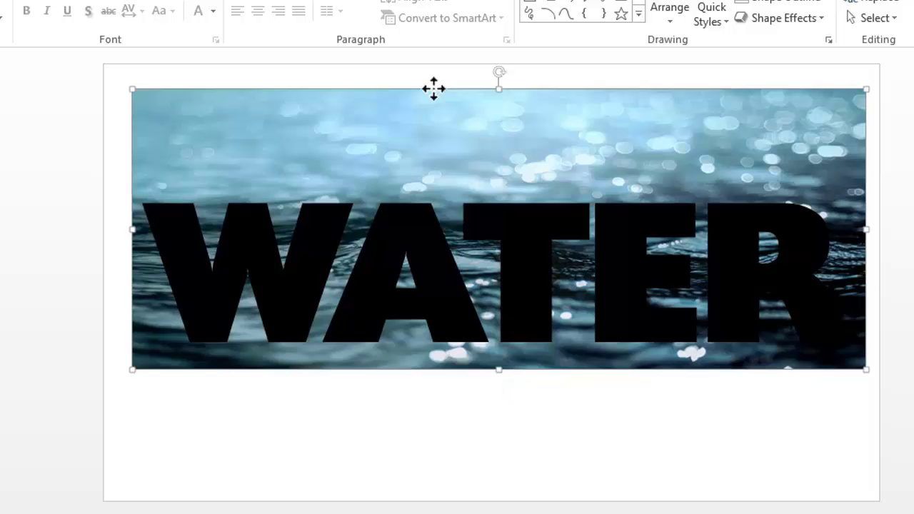
Select the water photo first and the WATER text second, and merge them with Intersect so the photo fills the letters
left_click(286, 243)
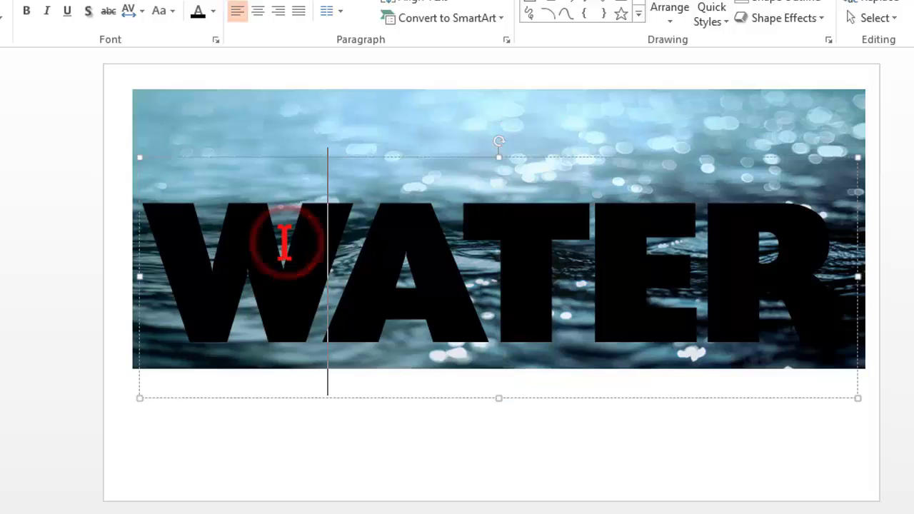
left_click(261, 100)
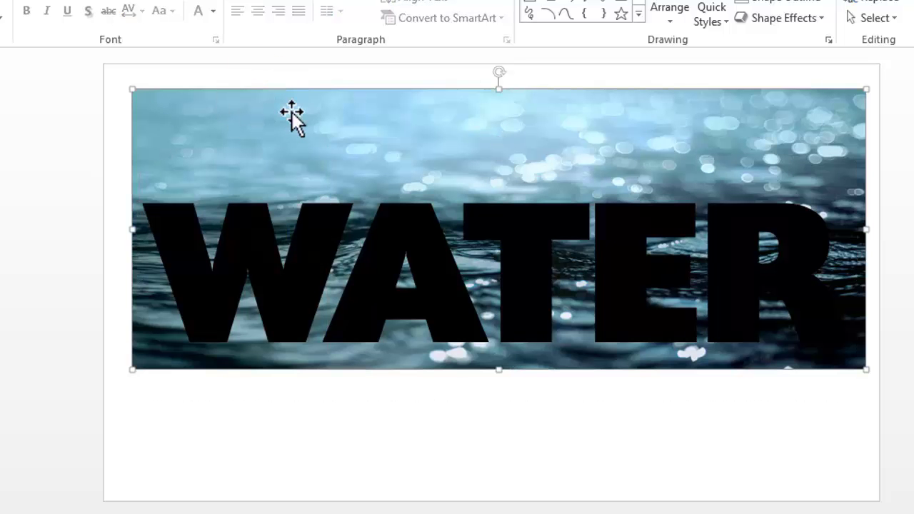
left_click(291, 111)
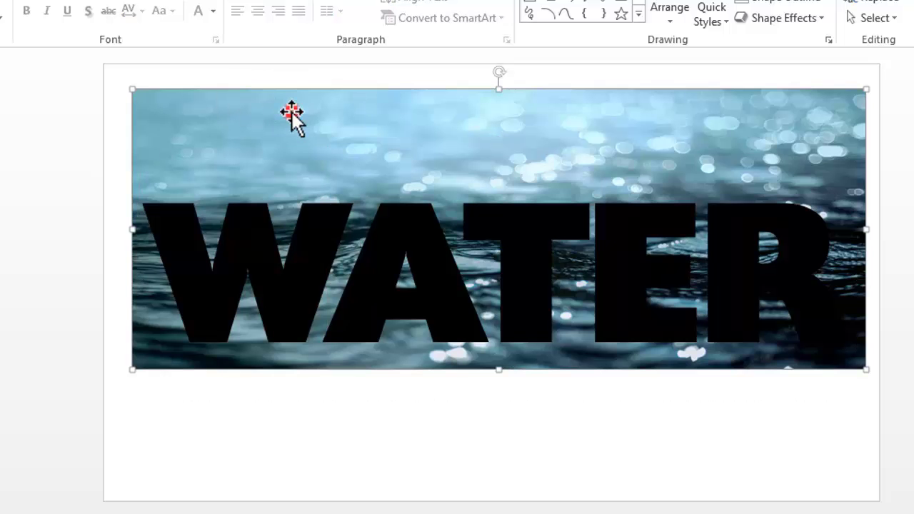
left_click(133, 89)
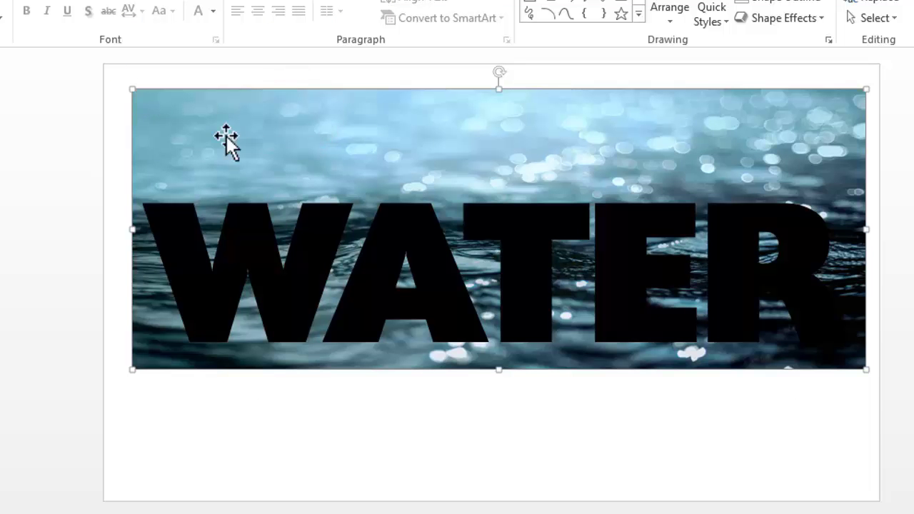
key("shift")
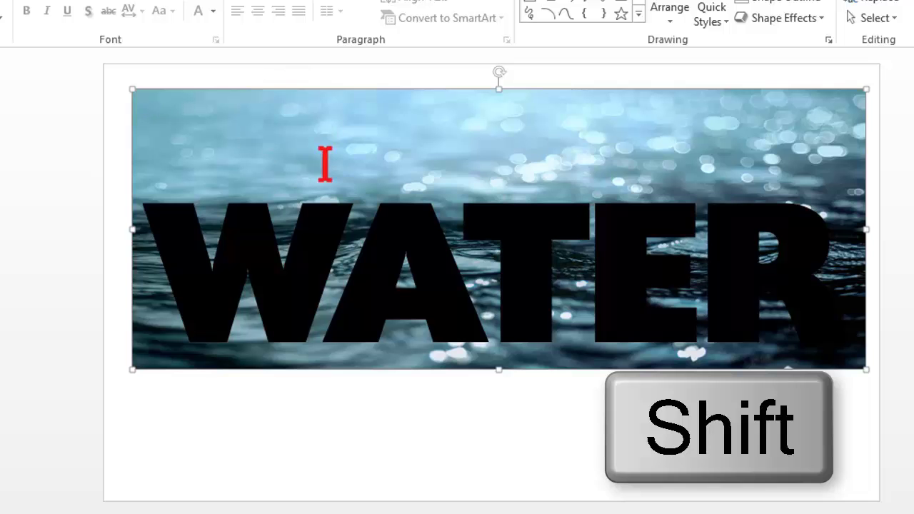
left_click(356, 255, "shift")
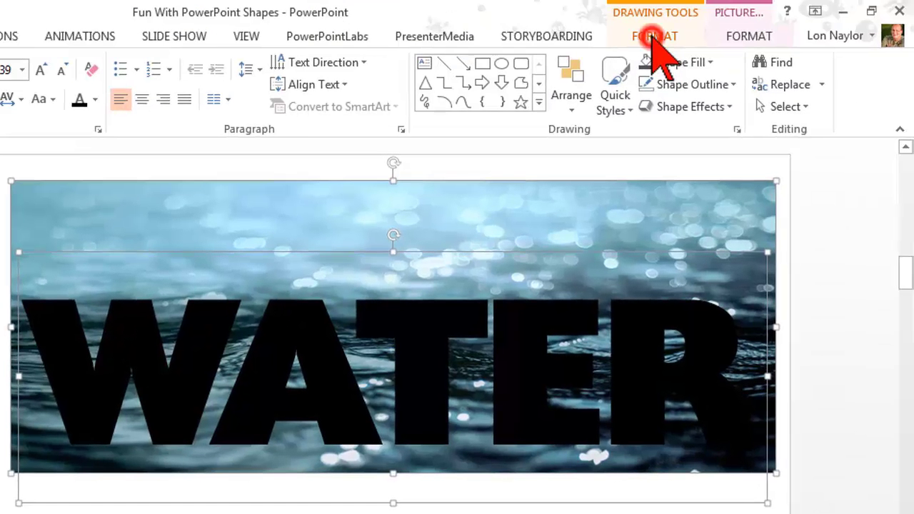
left_click(654, 40)
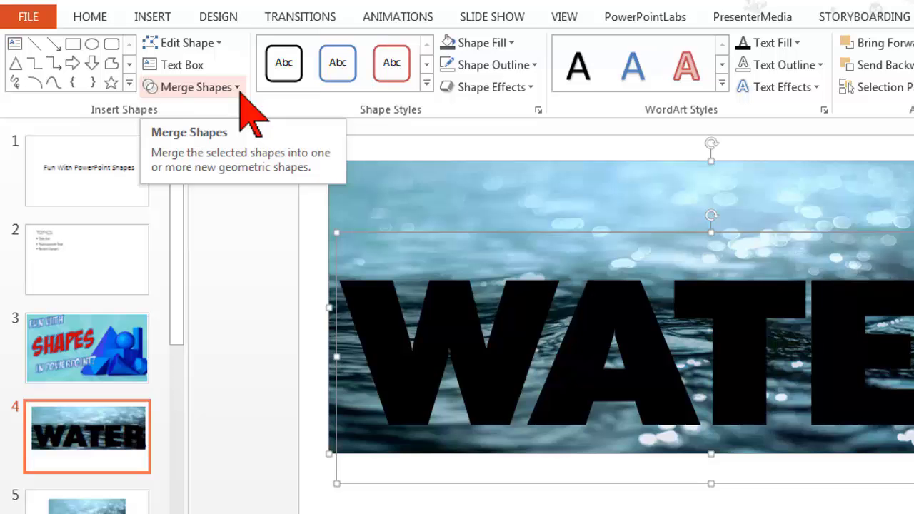
left_click(238, 88)
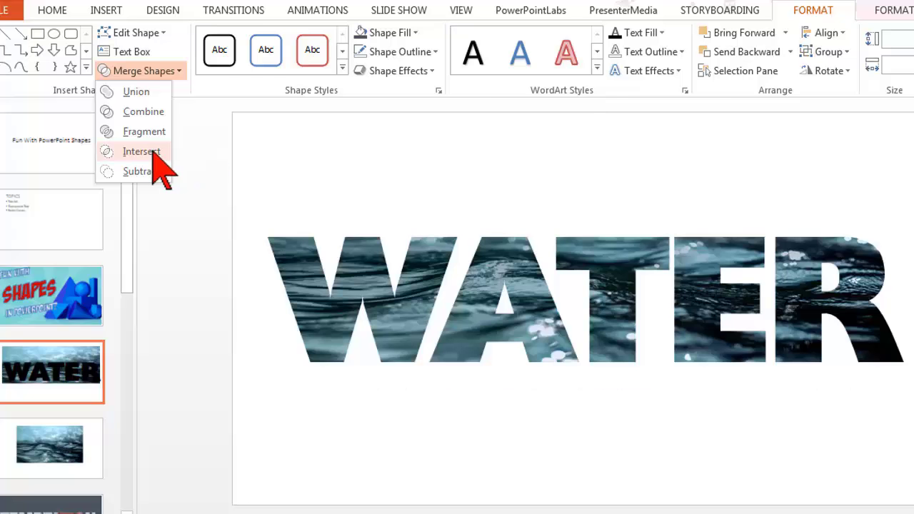
left_click(153, 153)
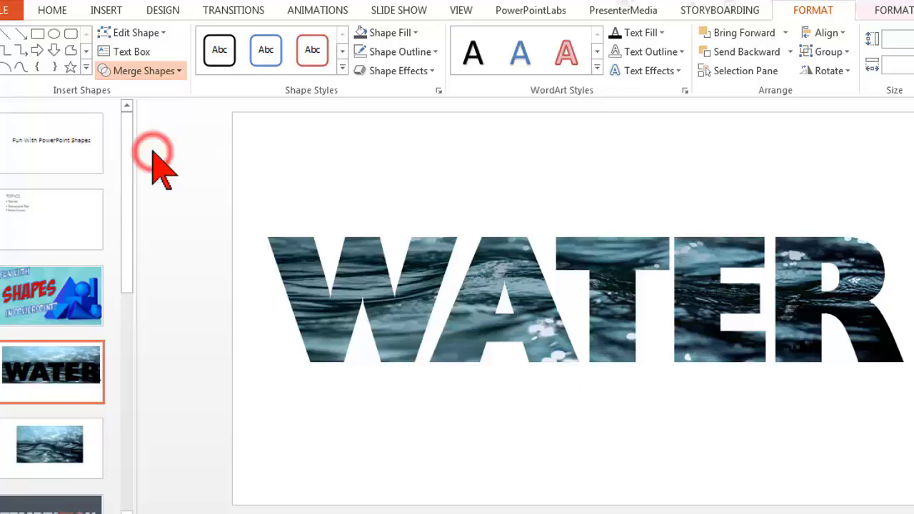
Reposition the merged WATER text art in the upper half of the slide and enlarge it slightly
left_click_drag(481, 332, 482, 268)
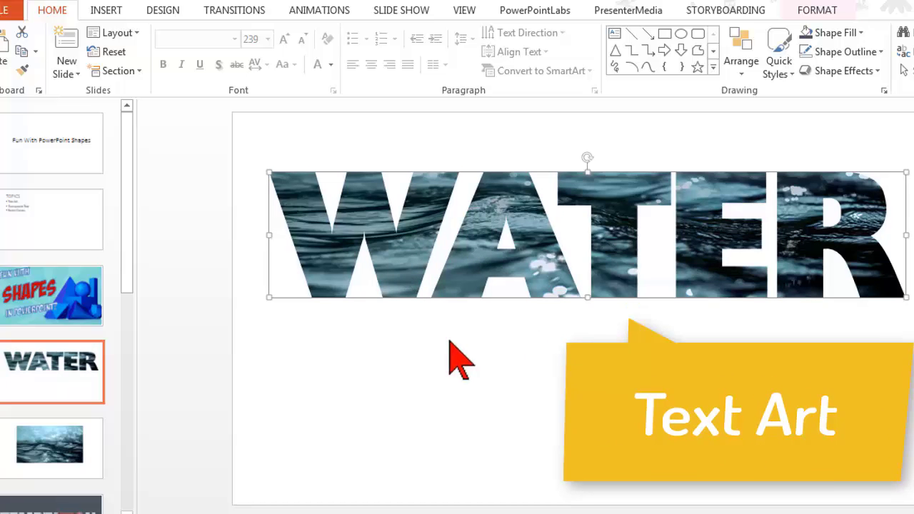
left_click_drag(500, 279, 491, 307)
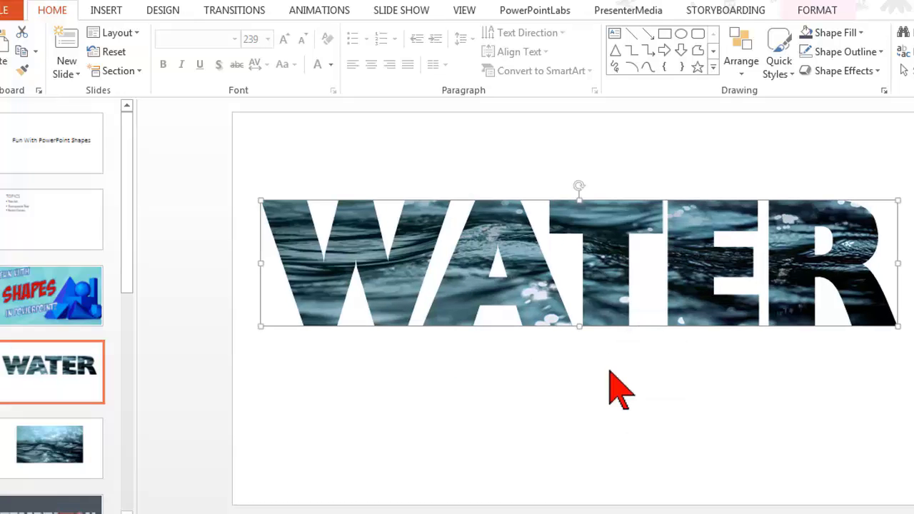
left_click(609, 371)
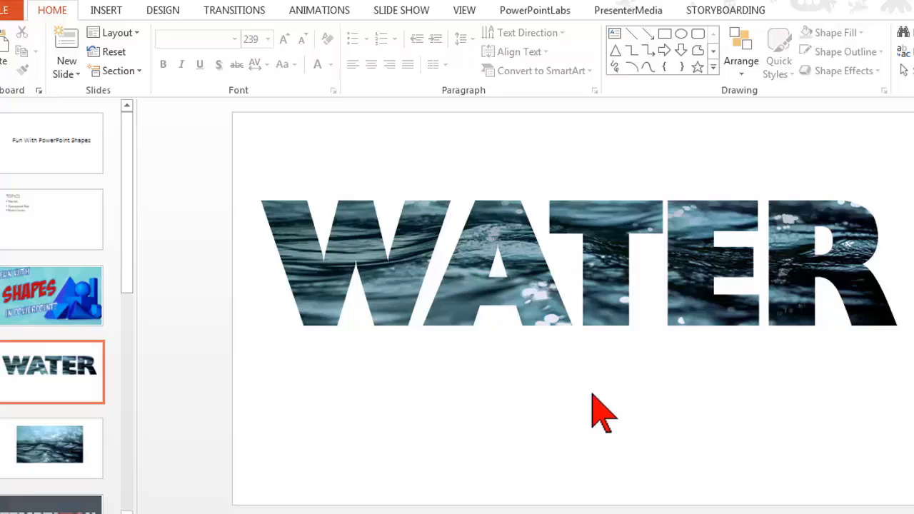
left_click(392, 296)
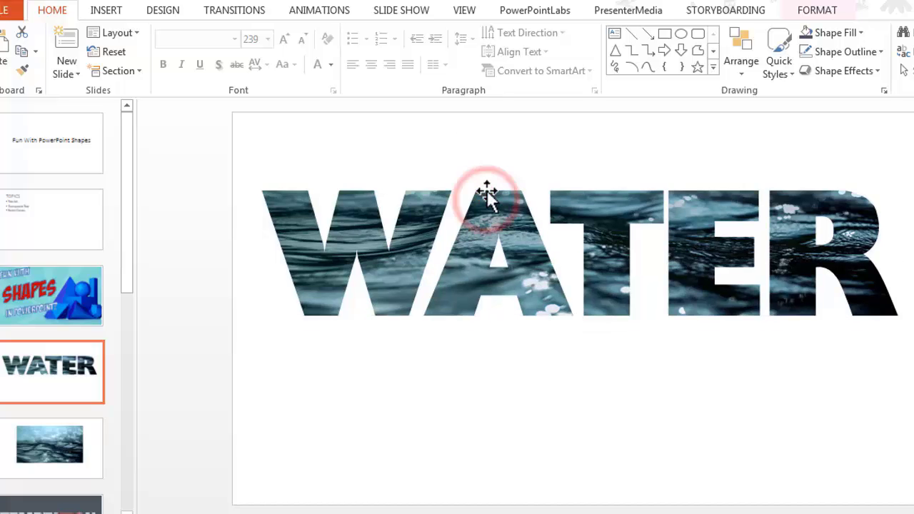
left_click_drag(673, 230, 824, 188)
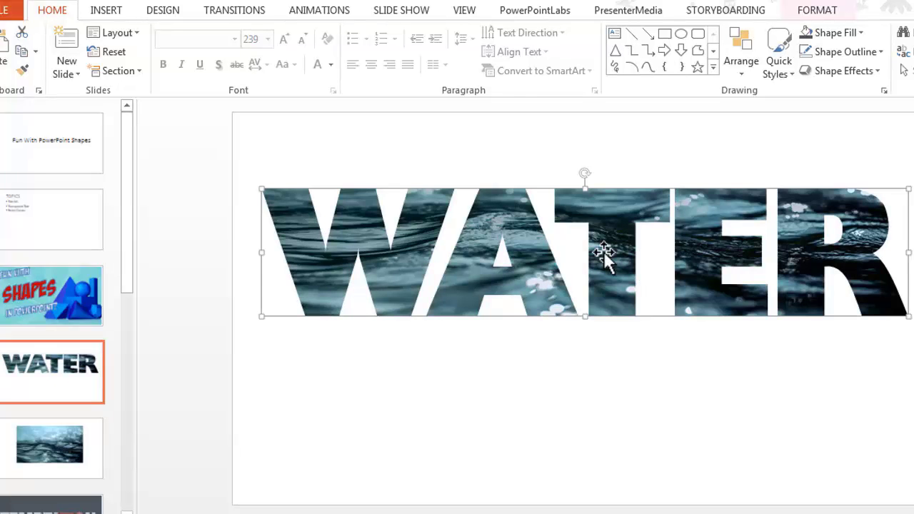
Save the WATER text art as a picture named water in PNG Portable Network Graphics Format in the Pictures library
right_click(604, 252)
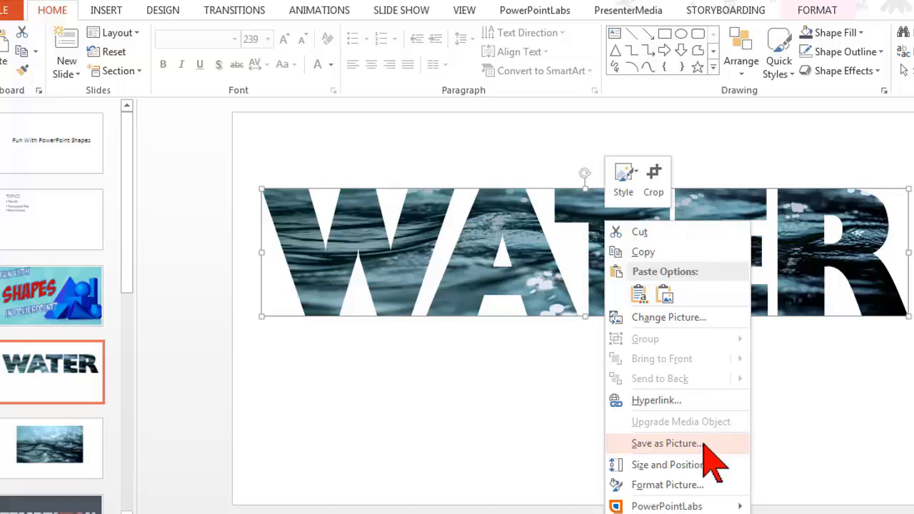
left_click(724, 446)
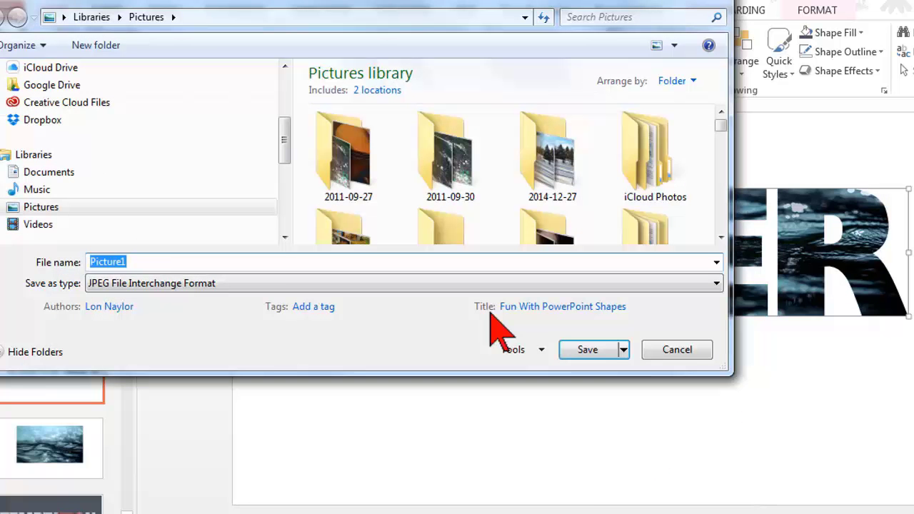
left_click(151, 284)
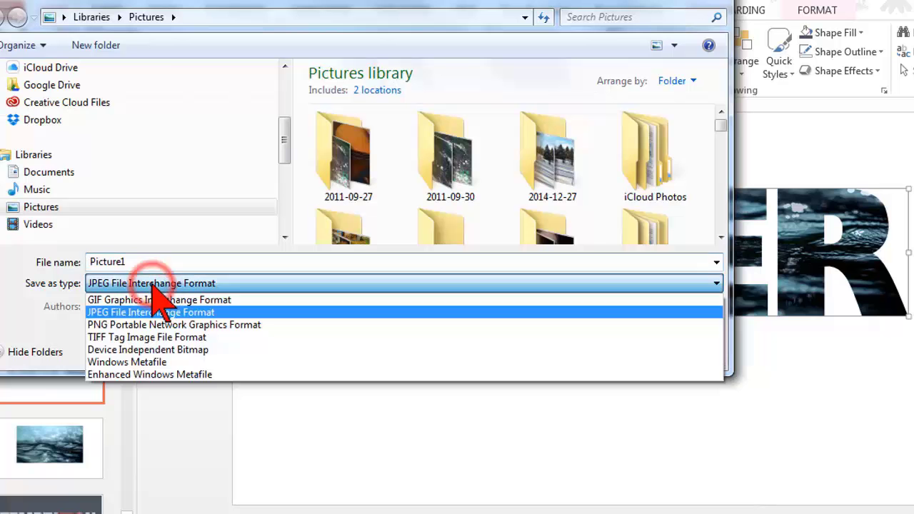
left_click(127, 325)
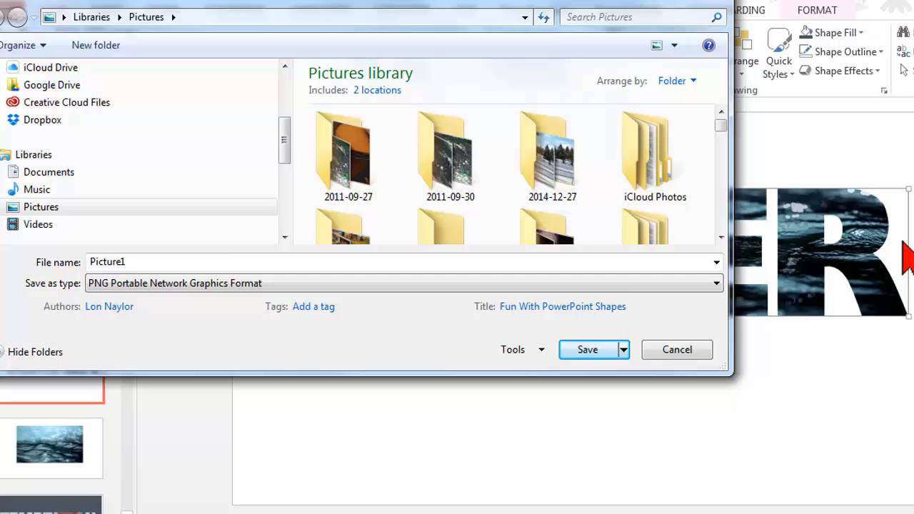
double_click(166, 261)
type("wa")
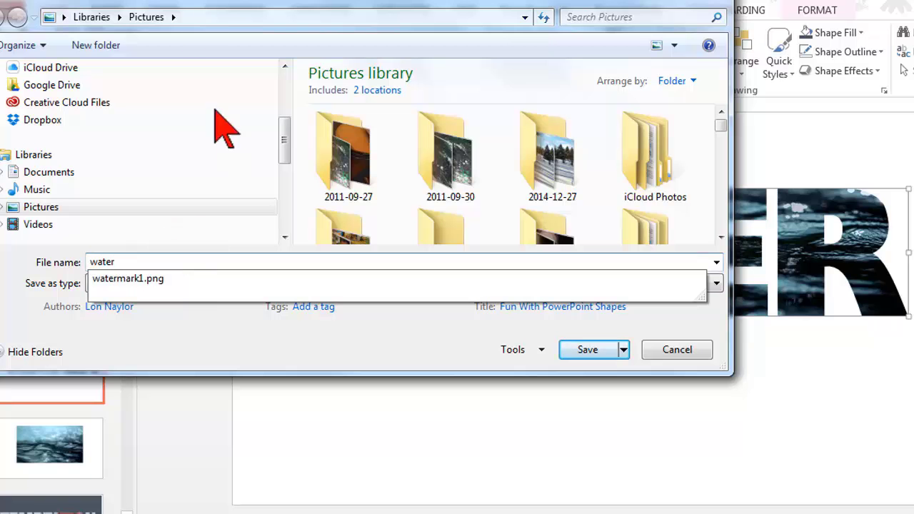
type("ter")
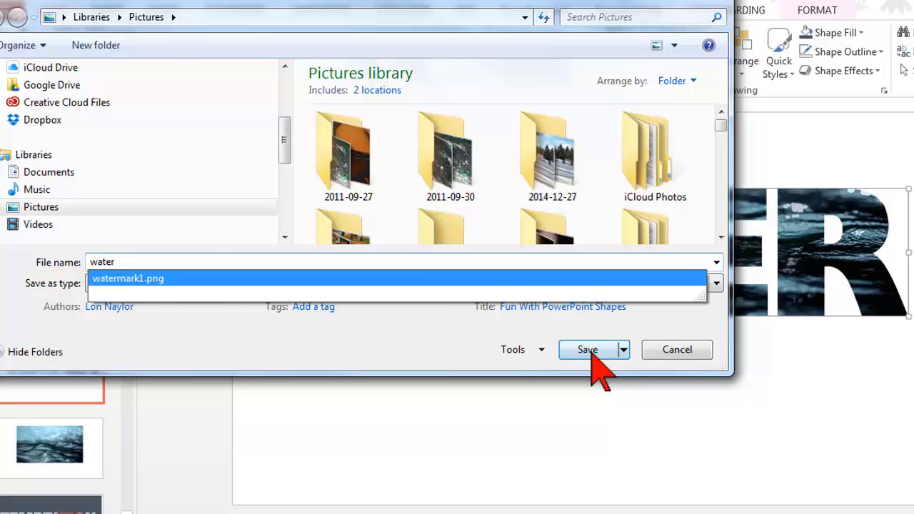
left_click(419, 260)
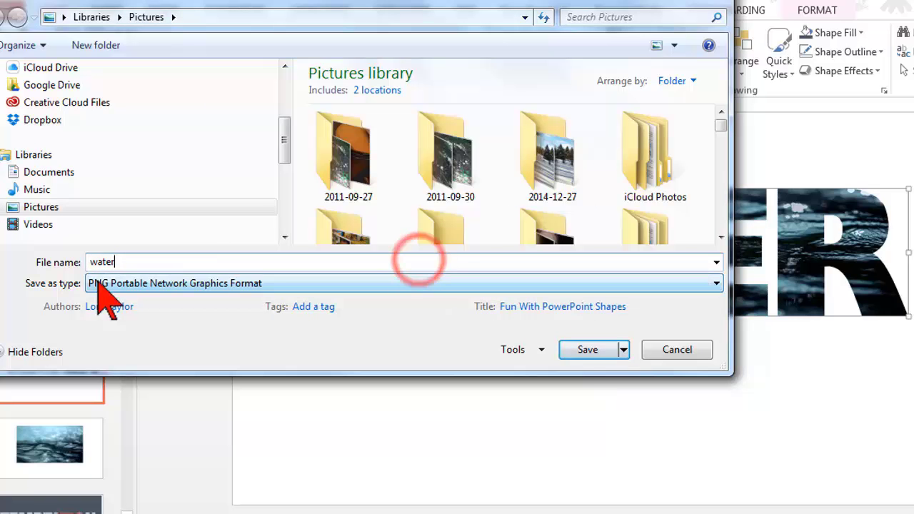
left_click(587, 349)
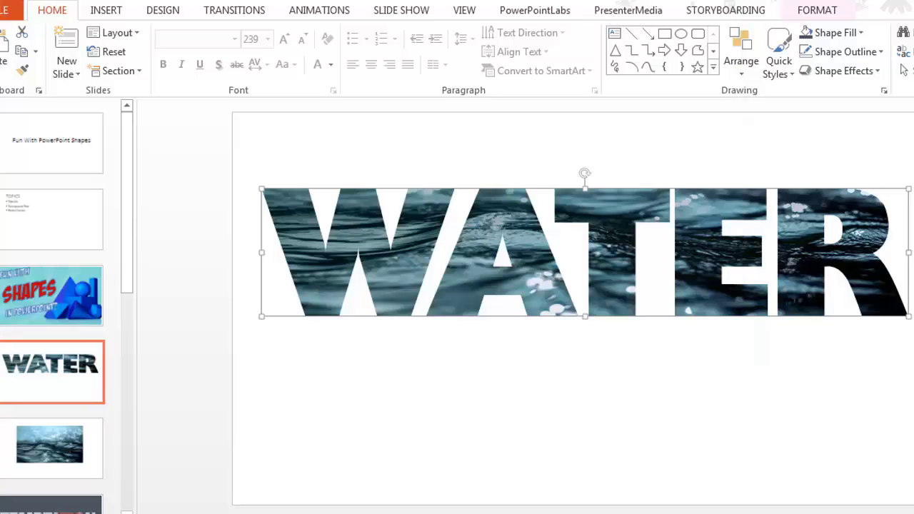
Switch to Camtasia Studio and import the water picture from the Pictures library into the Clip Bin
mouse_move(562, 513)
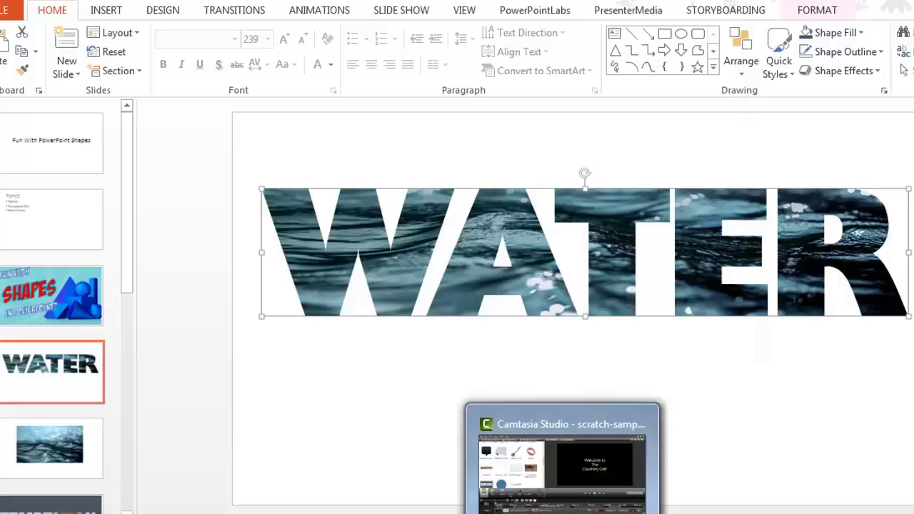
left_click(562, 472)
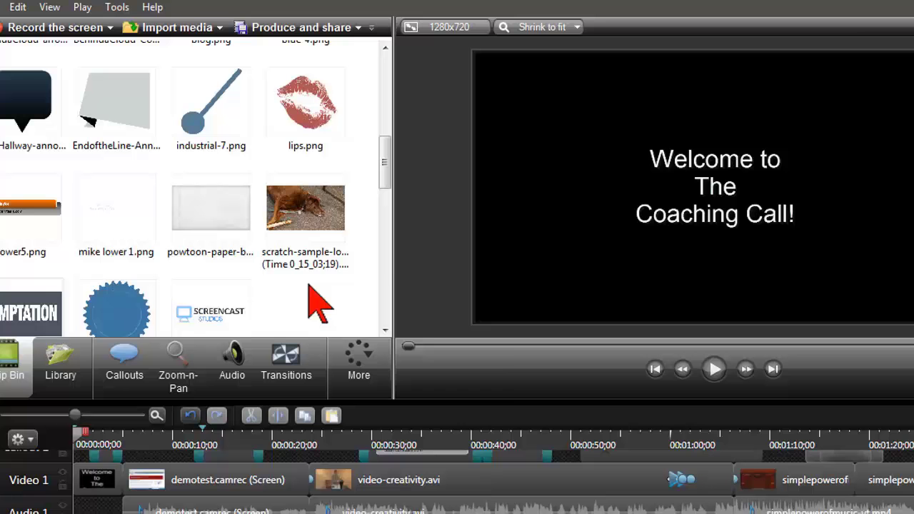
right_click(312, 299)
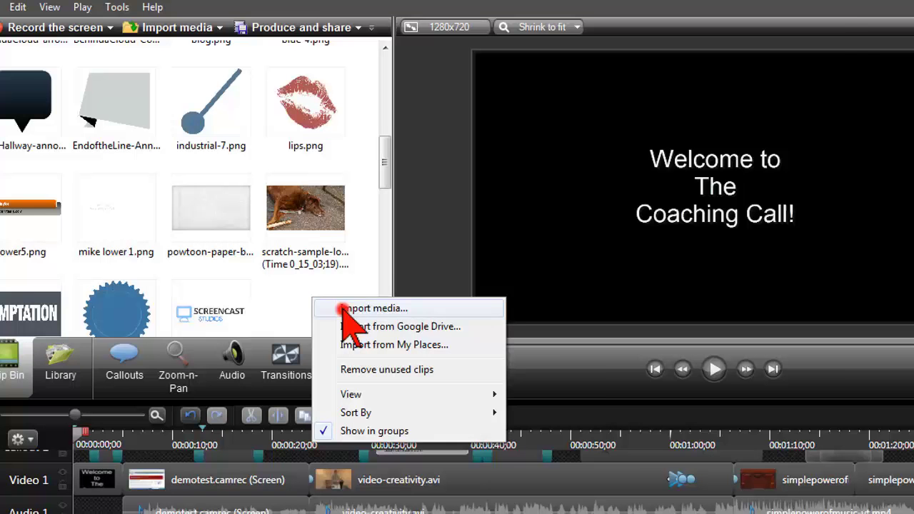
left_click(342, 309)
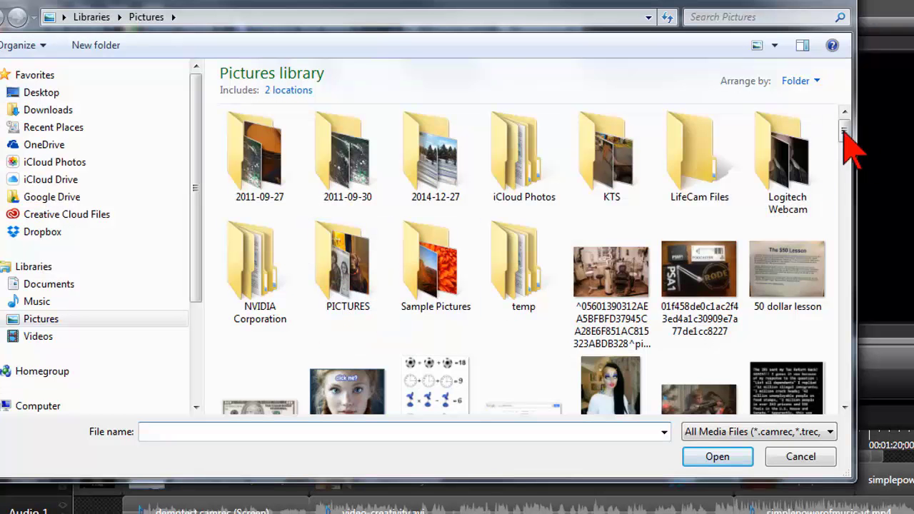
left_click(843, 131)
left_click_drag(850, 243, 843, 369)
left_click(690, 300)
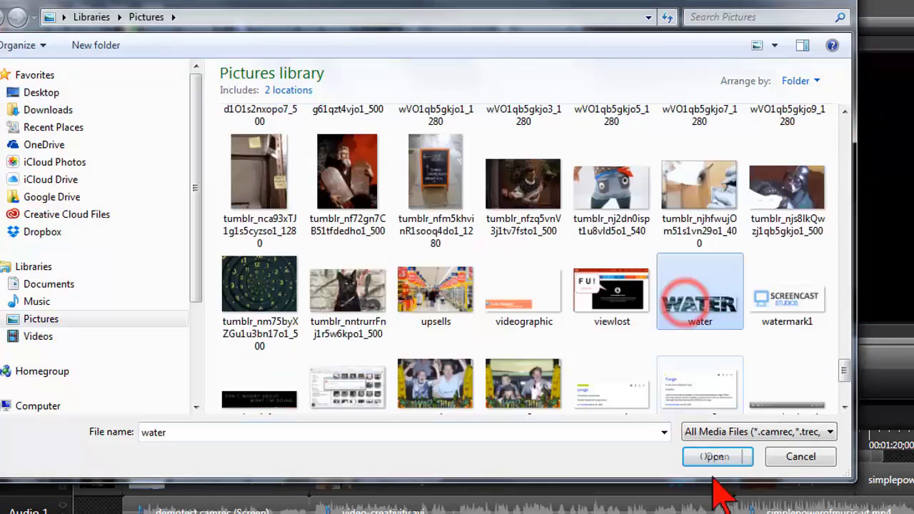
left_click(712, 456)
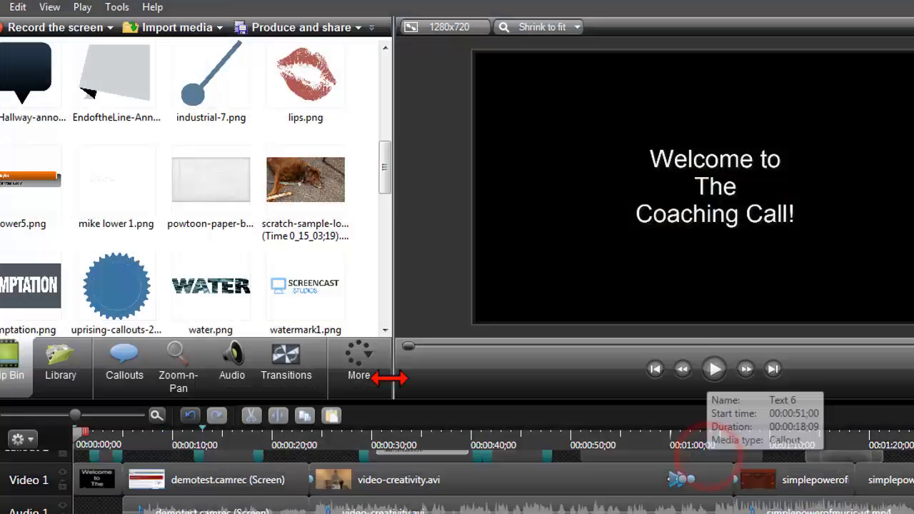
Try out water.png on the timeline at the playhead, adjusting it on the canvas before deleting it
right_click(227, 279)
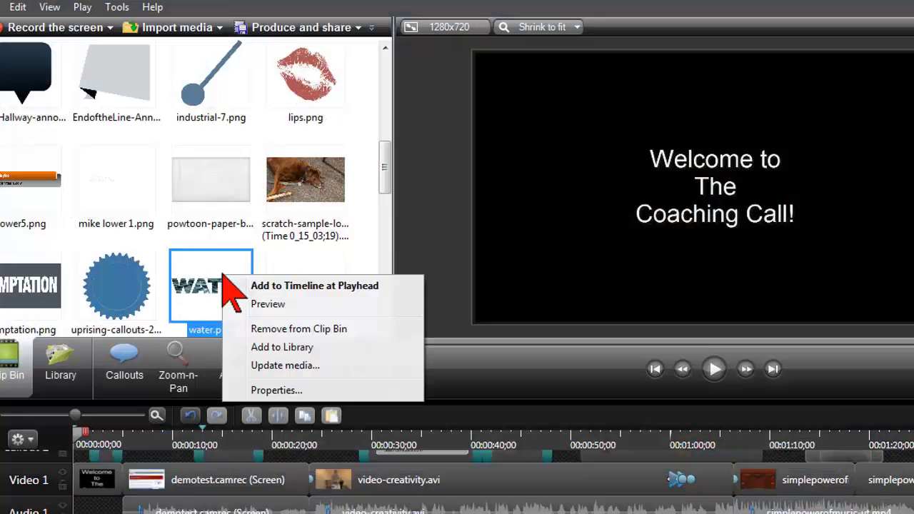
left_click(250, 286)
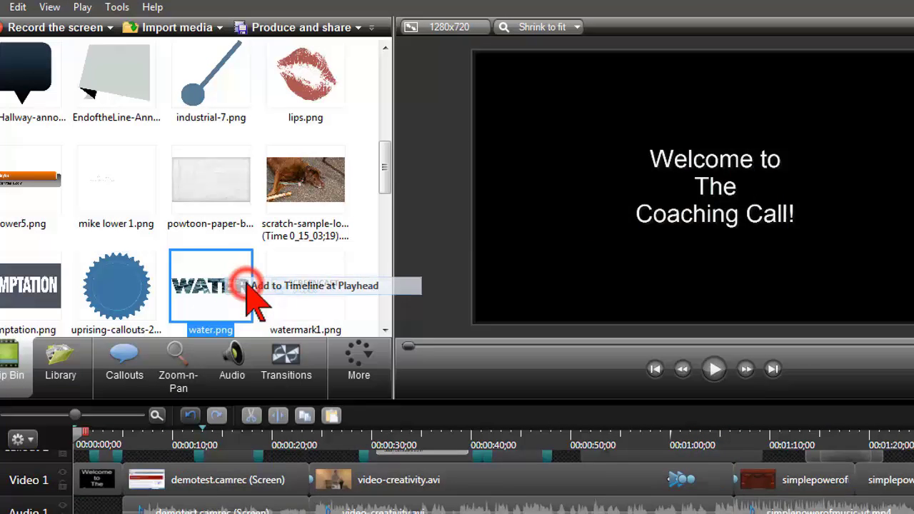
left_click_drag(569, 216, 658, 305)
key("Delete")
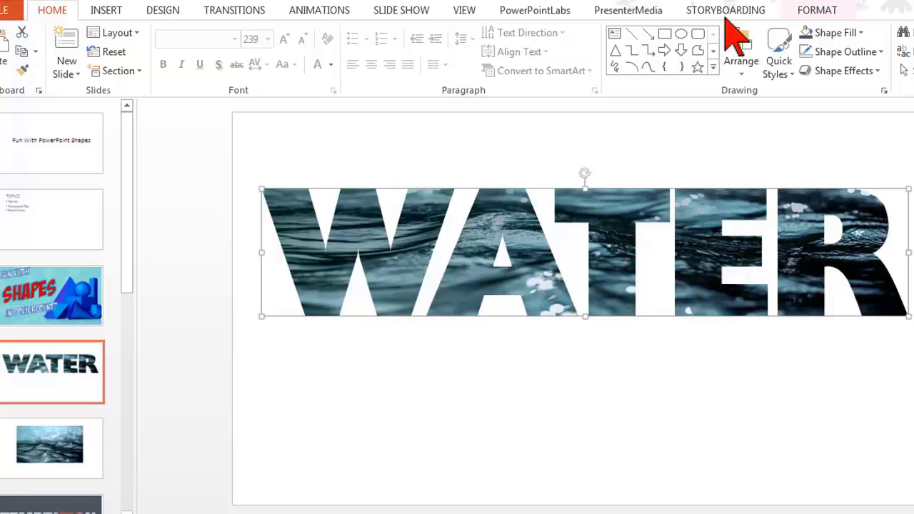
left_click(815, 10)
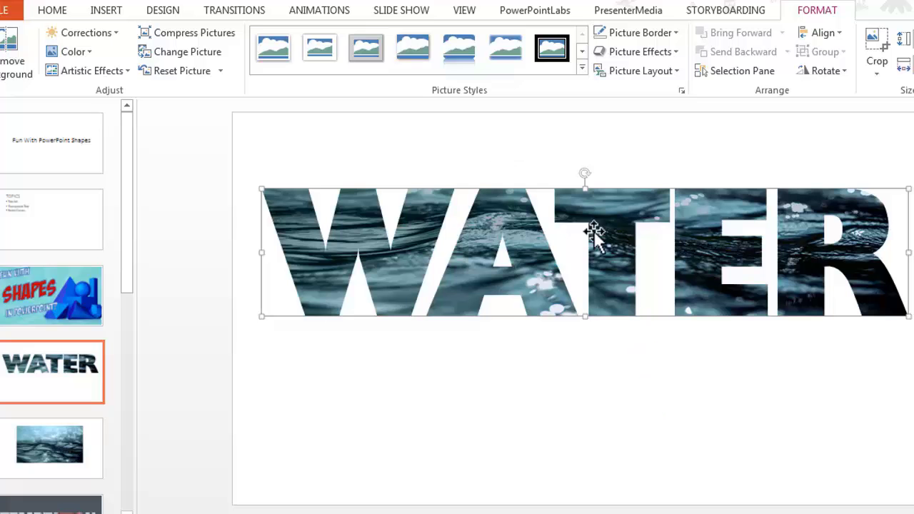
left_click(587, 393)
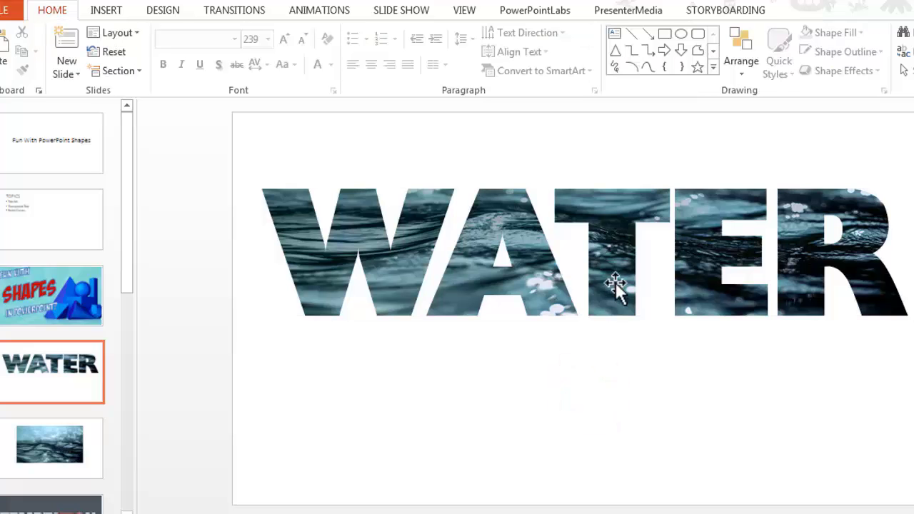